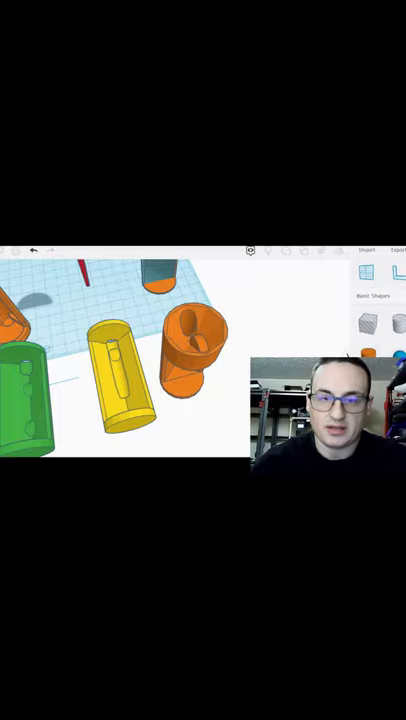
- Orbit the view to inspect the orange funnel's cavity and angled peg beside the yellow insert
{"action": "mouse_move", "coordinate": [171, 333]}
{"action": "right_mouse_down"}
{"action": "mouse_move", "coordinate": [165, 325]}
{"action": "mouse_move", "coordinate": [168, 350]}
{"action": "mouse_move", "coordinate": [186, 322]}
{"action": "mouse_move", "coordinate": [225, 315]}
{"action": "right_mouse_up"}
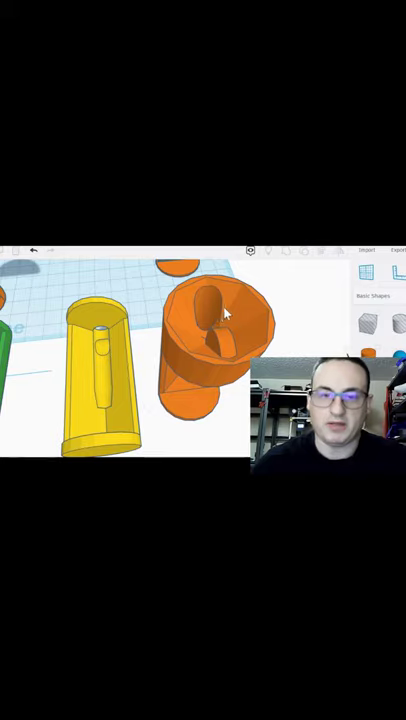